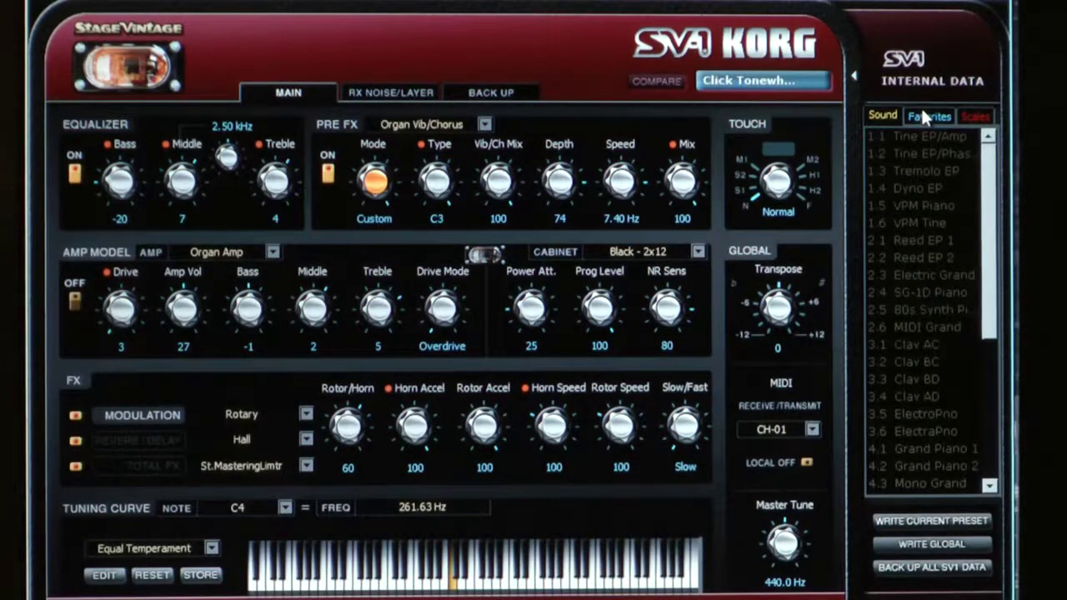
Load the Tine EP/Amp favourite, switch its EQ on, boost Middle to 24 and set mid frequency to 2.20 kHz.
{"action": "left_click", "coordinate": [921, 115]}
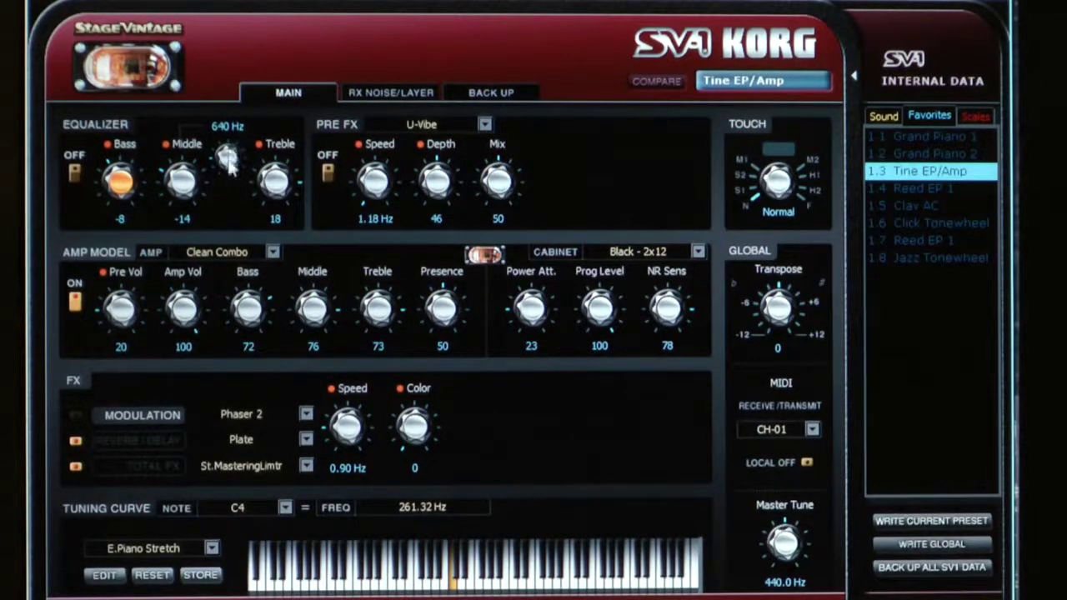
{"action": "left_click", "coordinate": [75, 175]}
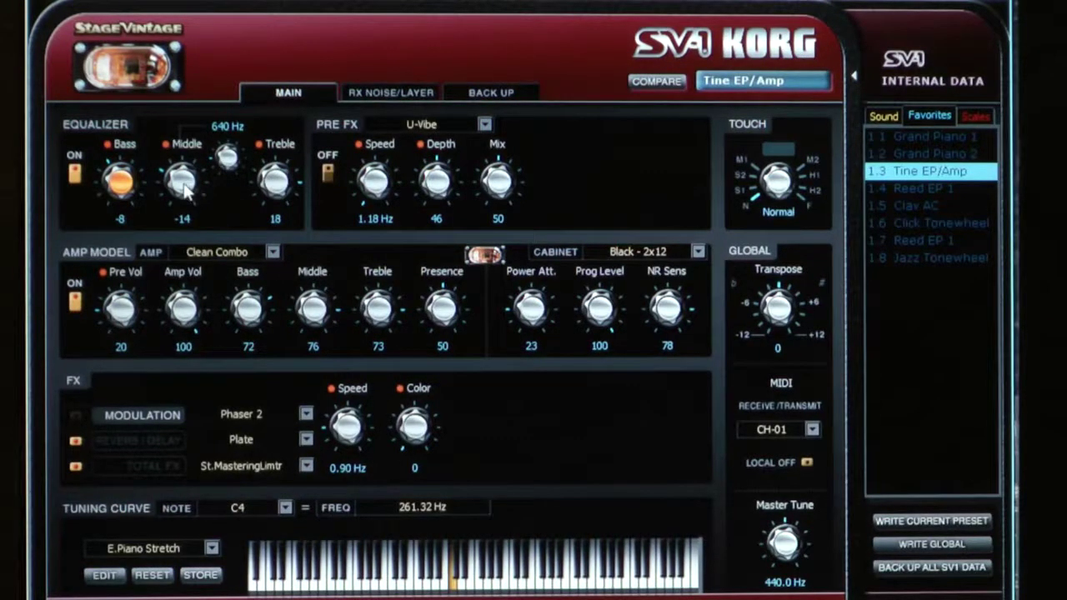
{"action": "left_click_drag", "start_coordinate": [185, 190], "coordinate": [171, 119]}
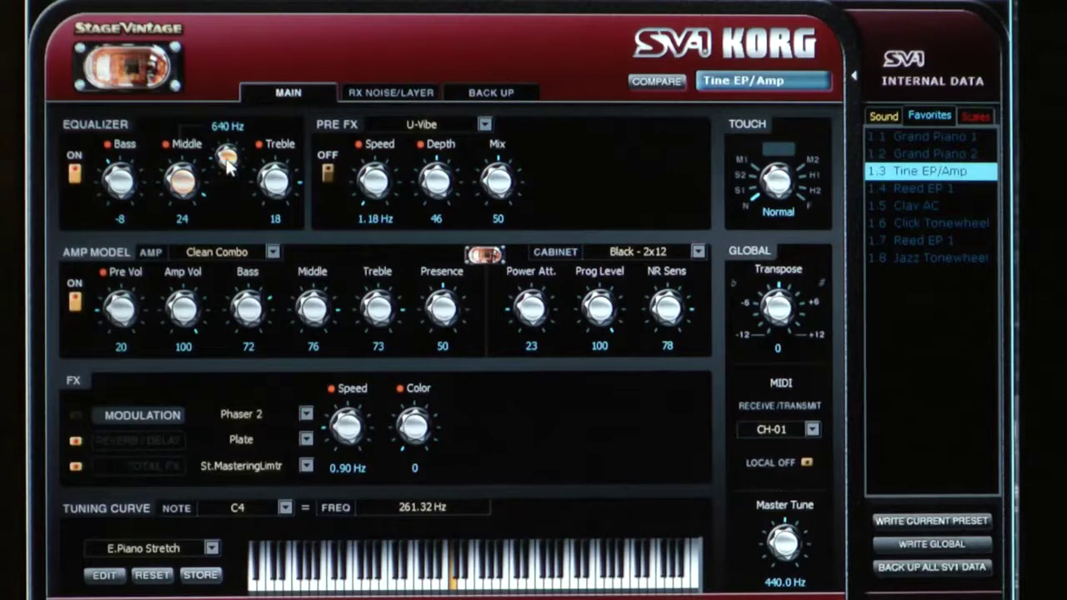
{"action": "left_click_drag", "start_coordinate": [227, 169], "coordinate": [223, 113]}
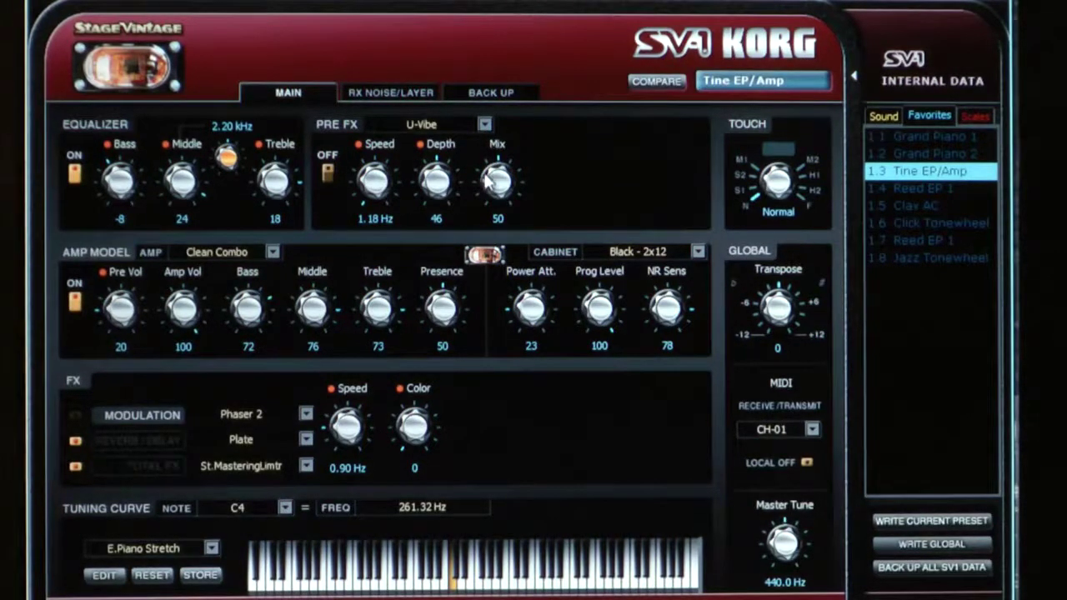
{"action": "left_click", "coordinate": [483, 125]}
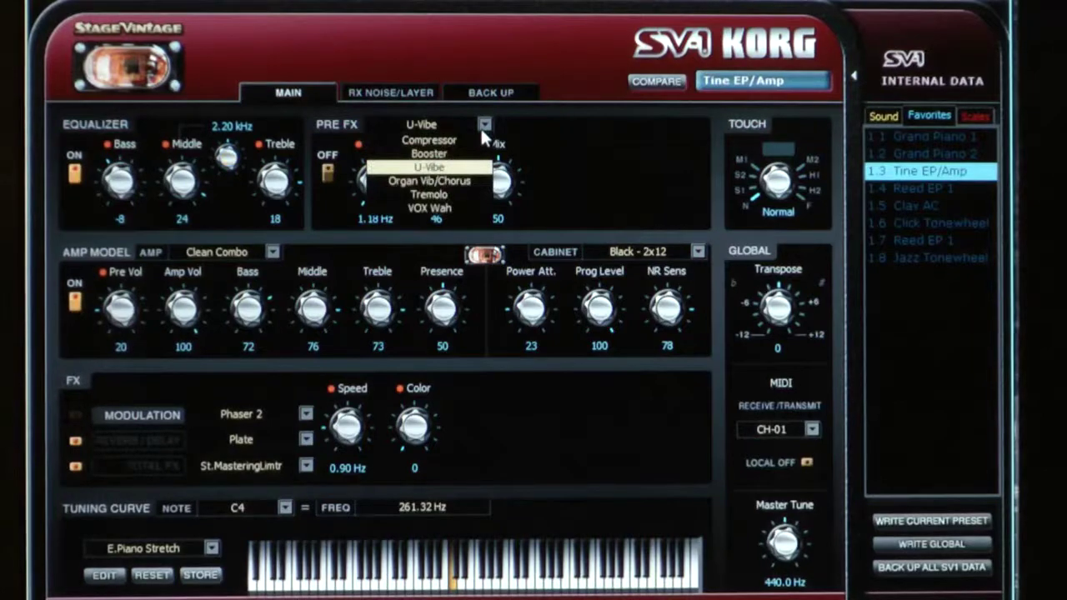
Set the Pre FX type to Compressor.
{"action": "left_click", "coordinate": [467, 145]}
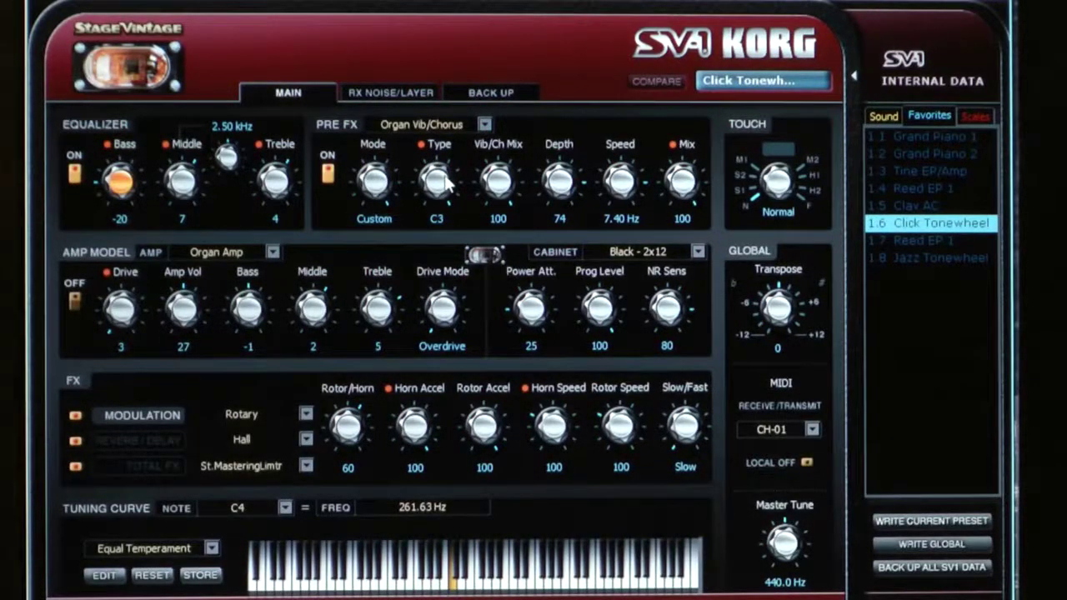
Set the vibrato/chorus pre-FX Mode to Preset and step its Type down one setting.
{"action": "left_click", "coordinate": [375, 181]}
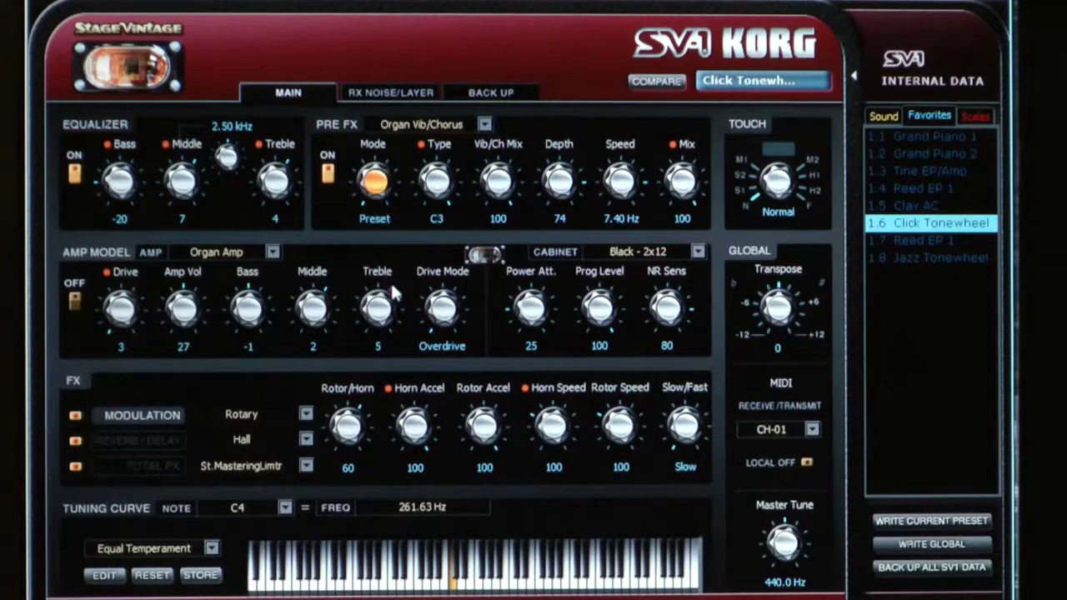
{"action": "left_click", "coordinate": [436, 181]}
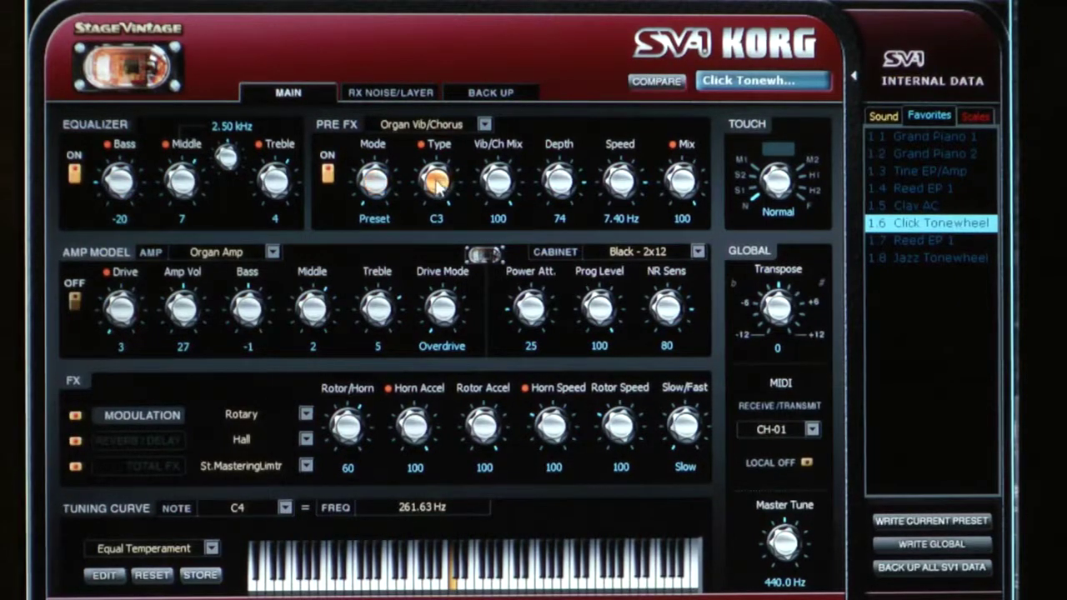
{"action": "key", "text": "Down"}
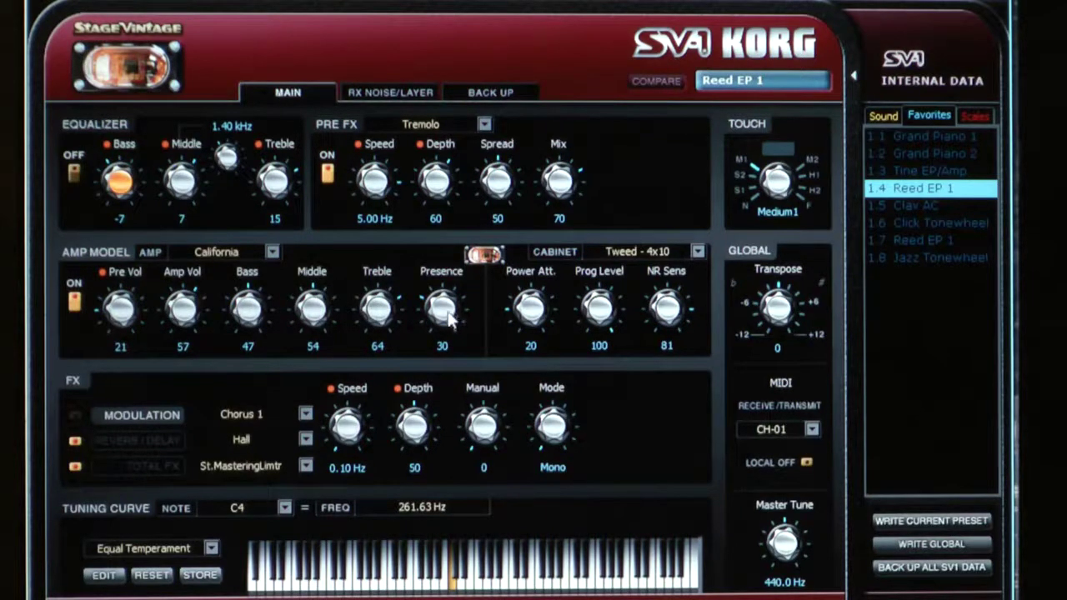
Review the amp and cabinet lists, keeping the California amp and Tweed - 4x10 cabinet.
{"action": "left_click", "coordinate": [278, 255]}
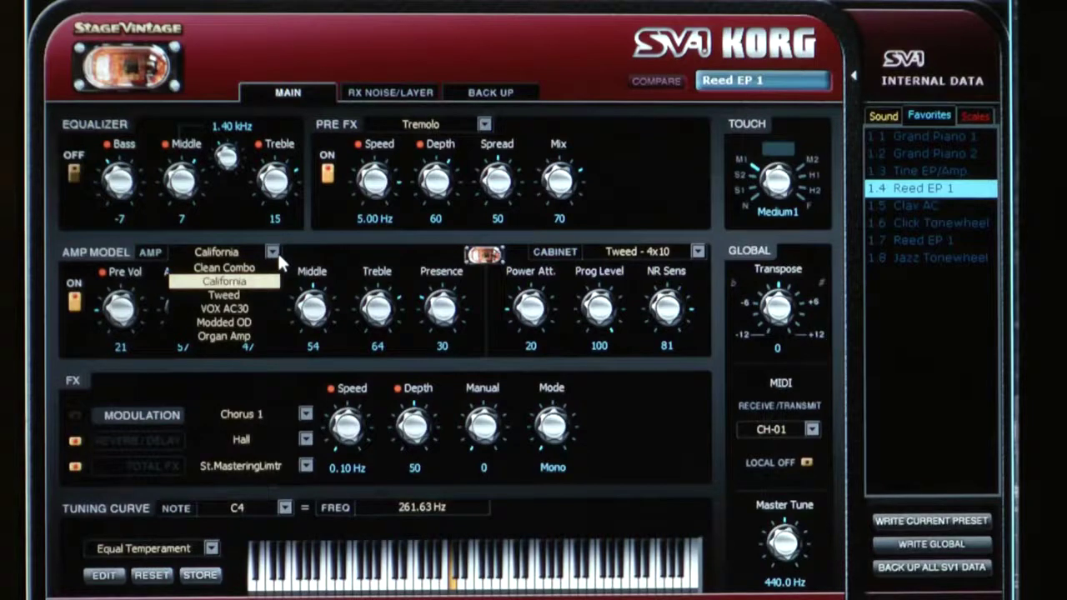
{"action": "left_click", "coordinate": [277, 251]}
{"action": "left_click", "coordinate": [696, 253]}
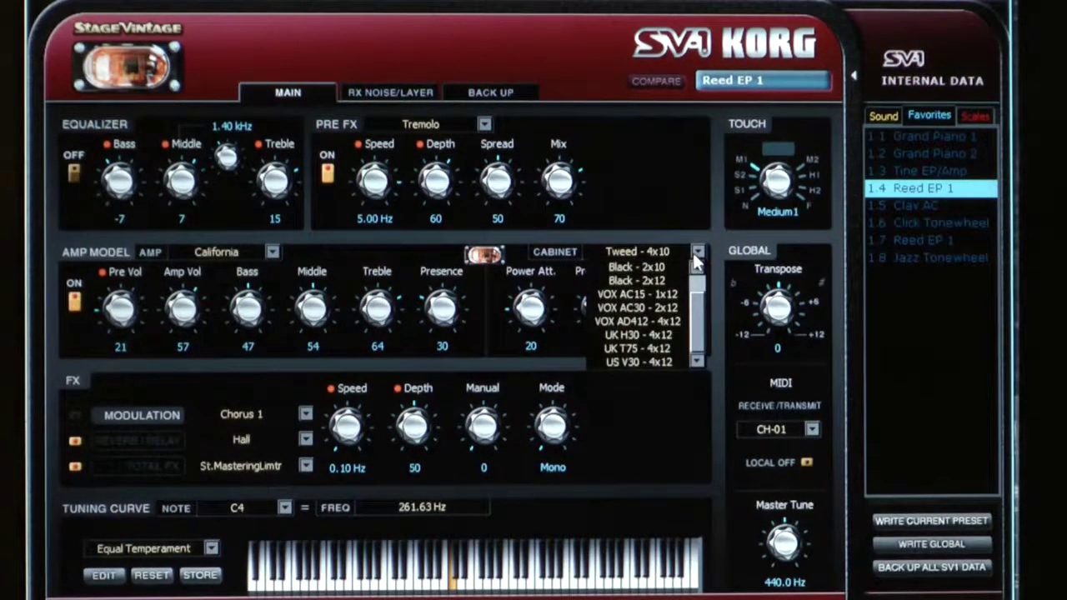
{"action": "left_click", "coordinate": [693, 253]}
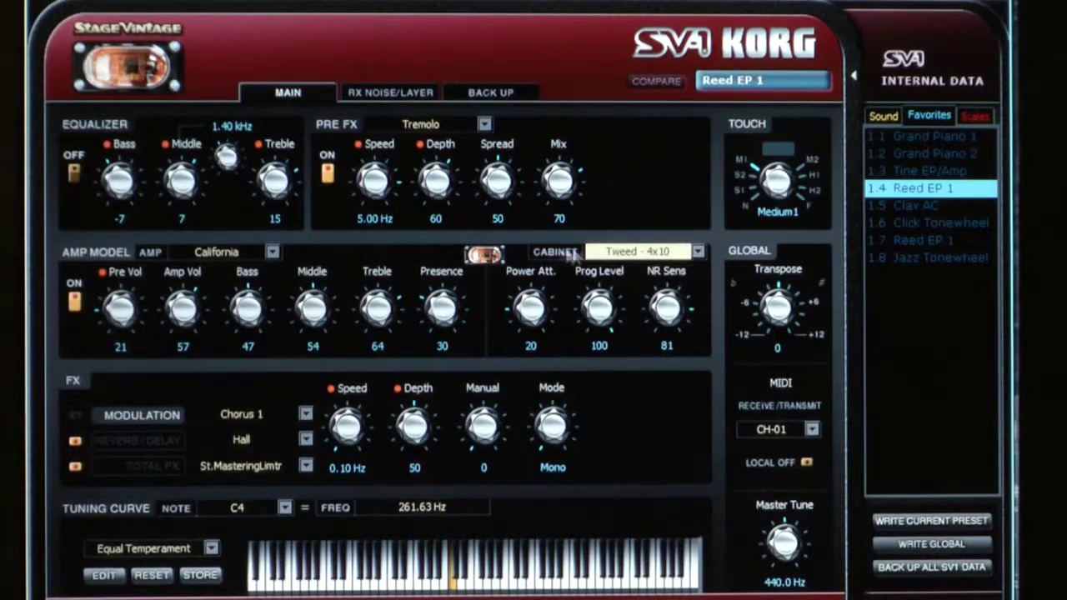
Audition the cabinet between Black - 2x10 and Tweed - 4x10, ending on Black - 2x10.
{"action": "left_click", "coordinate": [690, 255]}
{"action": "left_click", "coordinate": [689, 255]}
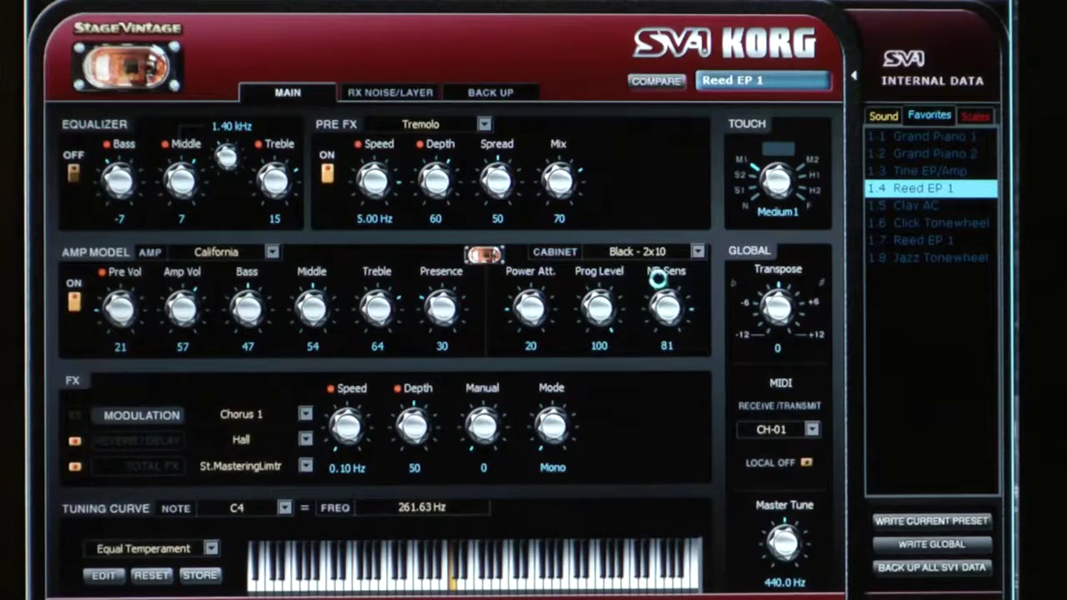
{"action": "left_click", "coordinate": [691, 247]}
{"action": "left_click", "coordinate": [675, 263]}
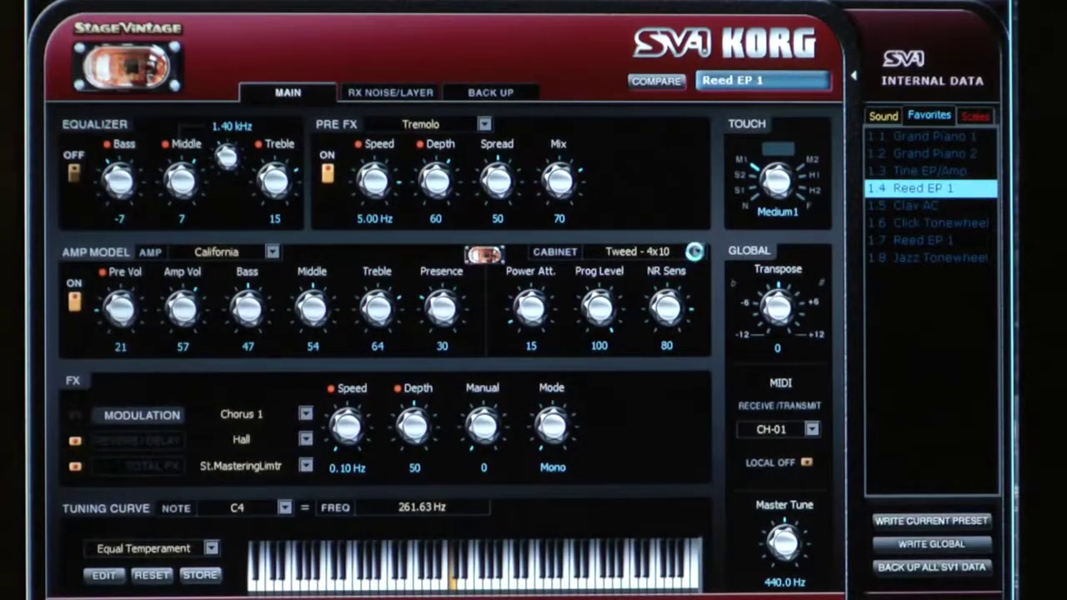
{"action": "left_click", "coordinate": [695, 248]}
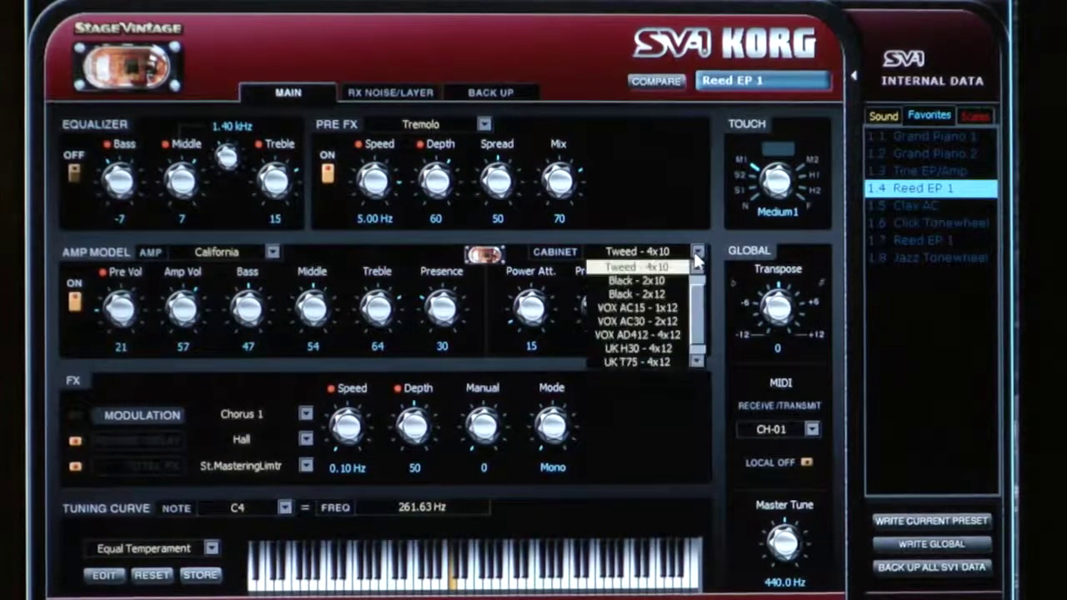
{"action": "left_click", "coordinate": [681, 276]}
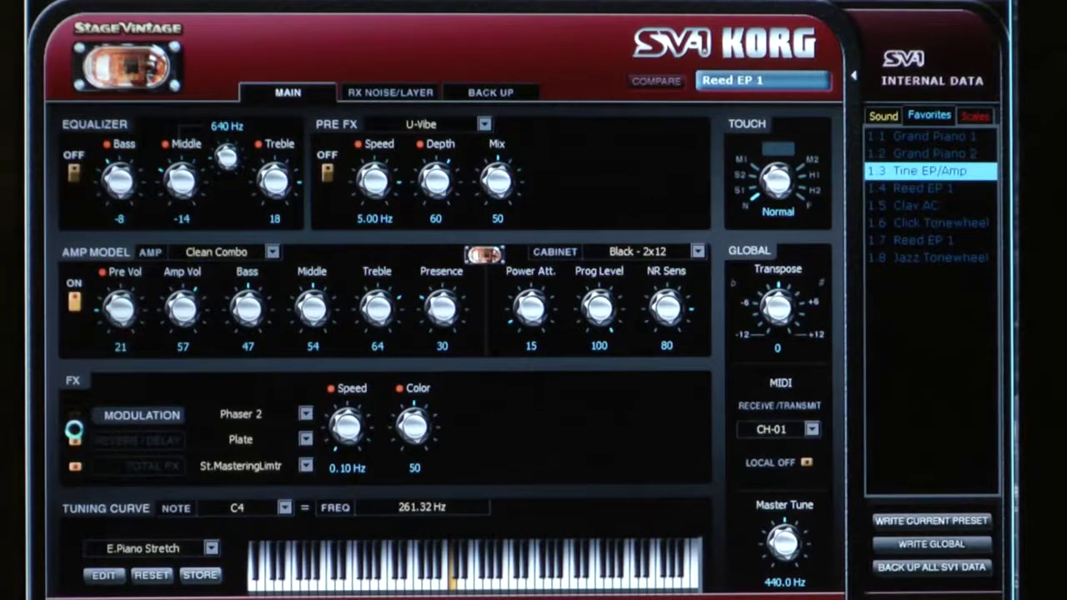
Turn on the modulation effect as Chorus 2 and set its Type to Flanger.
{"action": "left_click", "coordinate": [74, 418]}
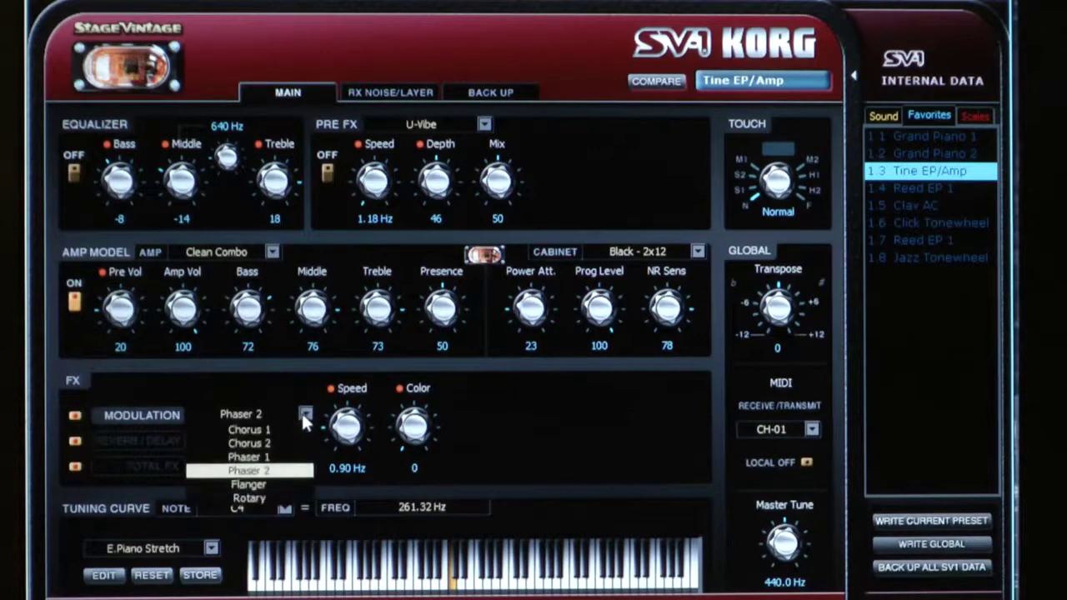
{"action": "left_click", "coordinate": [273, 444]}
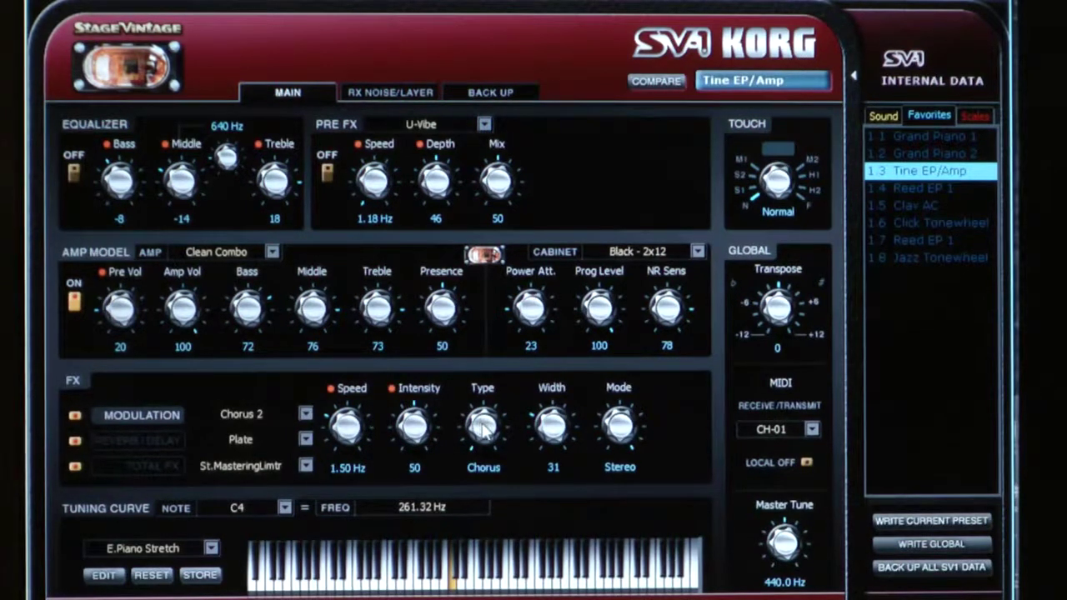
{"action": "left_click_drag", "start_coordinate": [483, 427], "coordinate": [485, 371]}
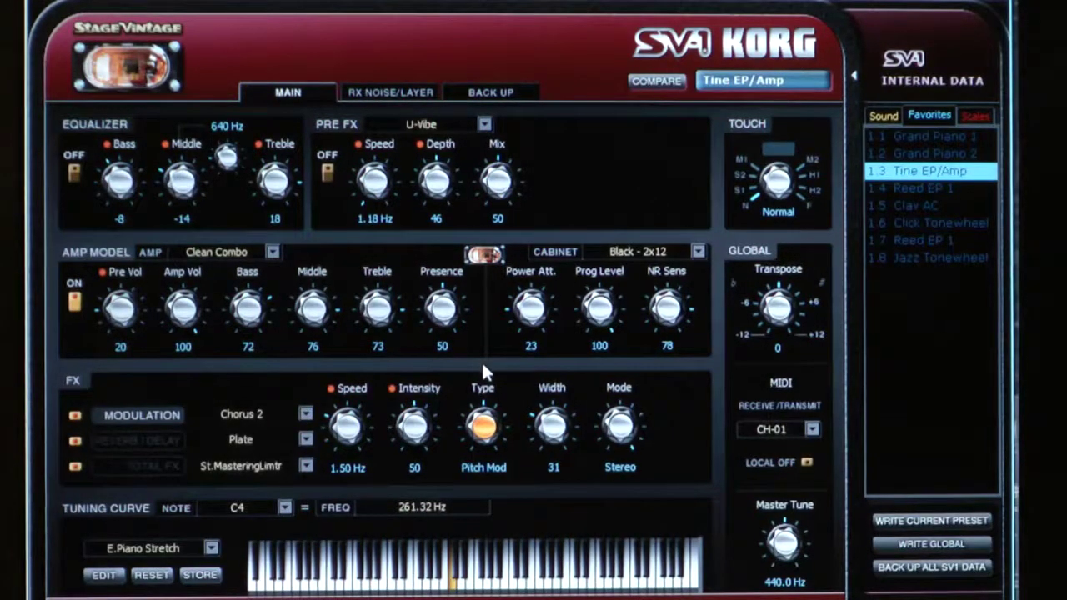
{"action": "left_click_drag", "start_coordinate": [483, 427], "coordinate": [478, 379]}
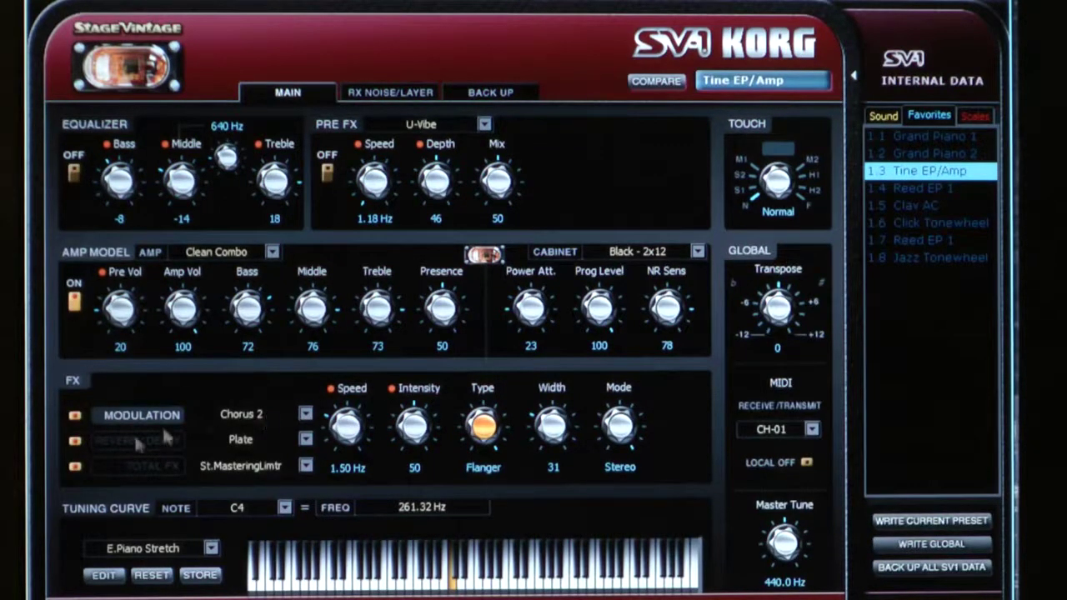
Change the reverb type from Plate to Hall, then show the Total FX limiter settings.
{"action": "left_click", "coordinate": [106, 440]}
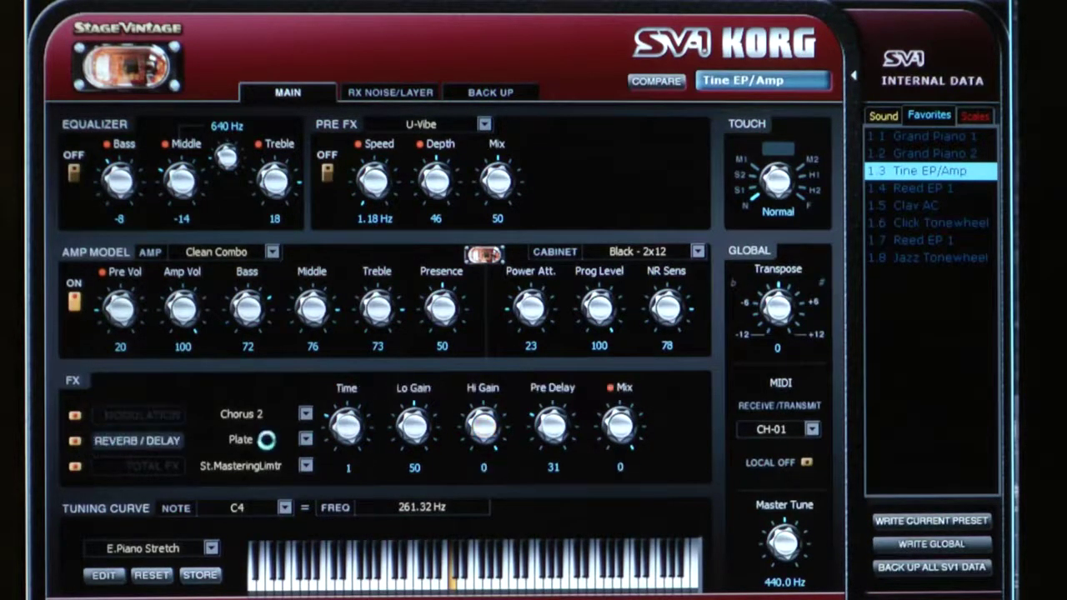
{"action": "left_click", "coordinate": [302, 439]}
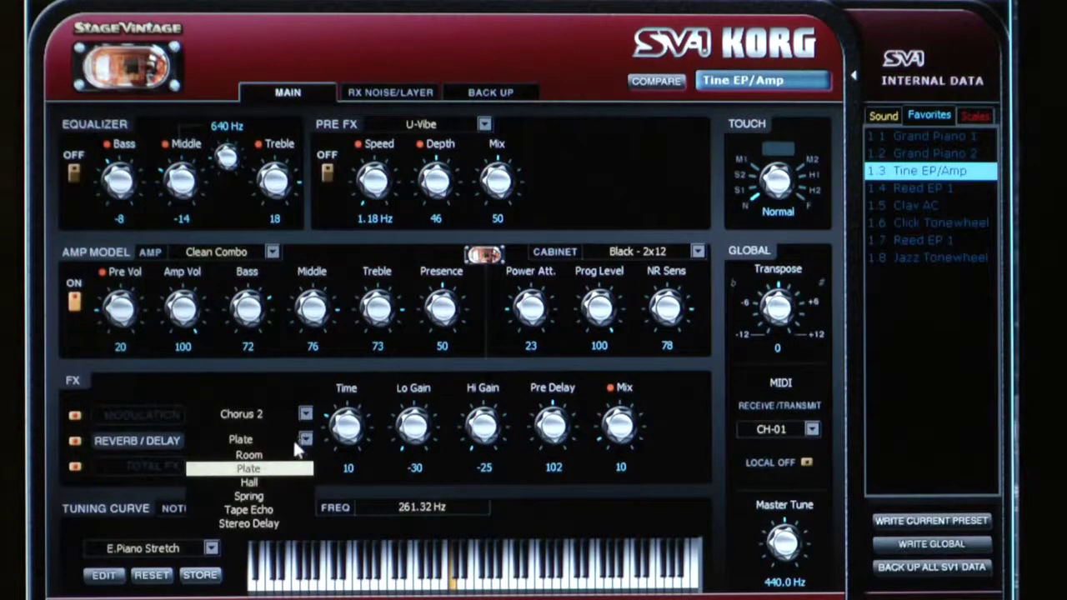
{"action": "left_click", "coordinate": [274, 480]}
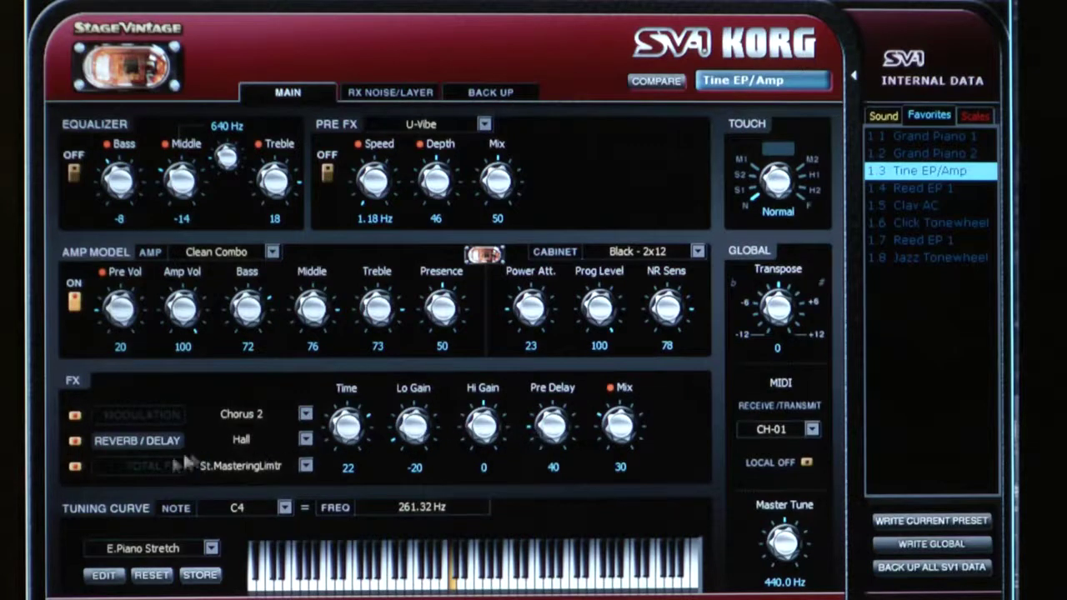
{"action": "left_click", "coordinate": [121, 471]}
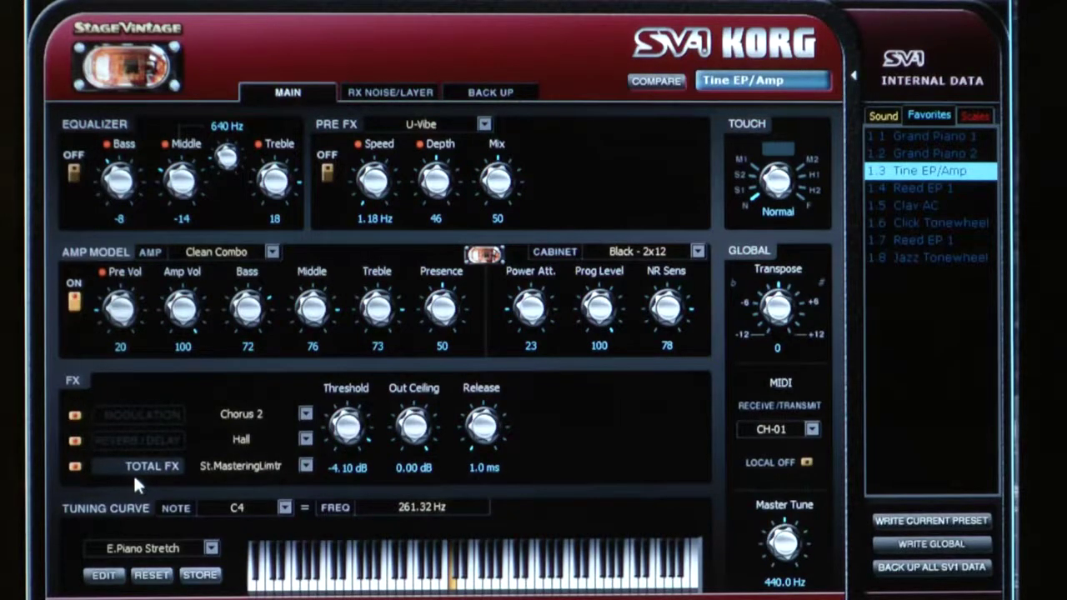
Try Stereo Limiter as the total effect, then revert to St.MasteringLimtr.
{"action": "left_click", "coordinate": [306, 465]}
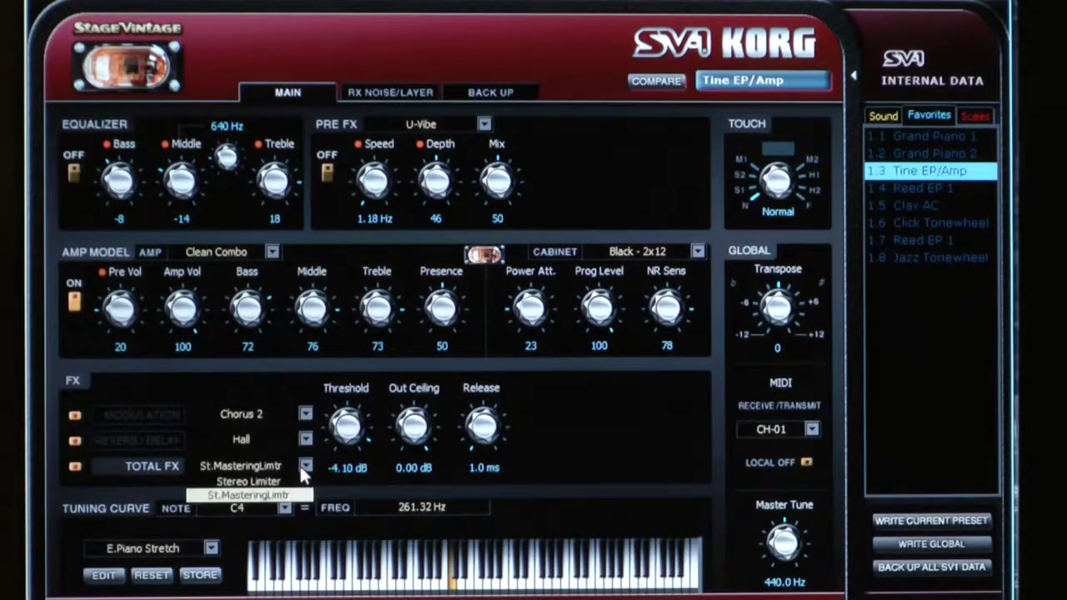
{"action": "left_click", "coordinate": [292, 482]}
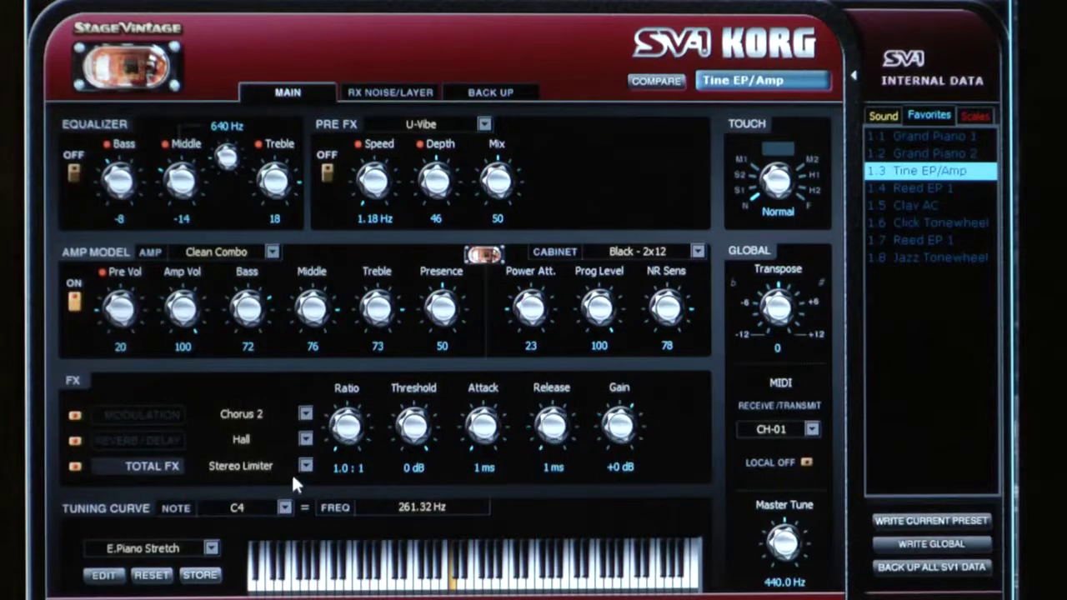
{"action": "left_click", "coordinate": [307, 465]}
{"action": "left_click", "coordinate": [245, 493]}
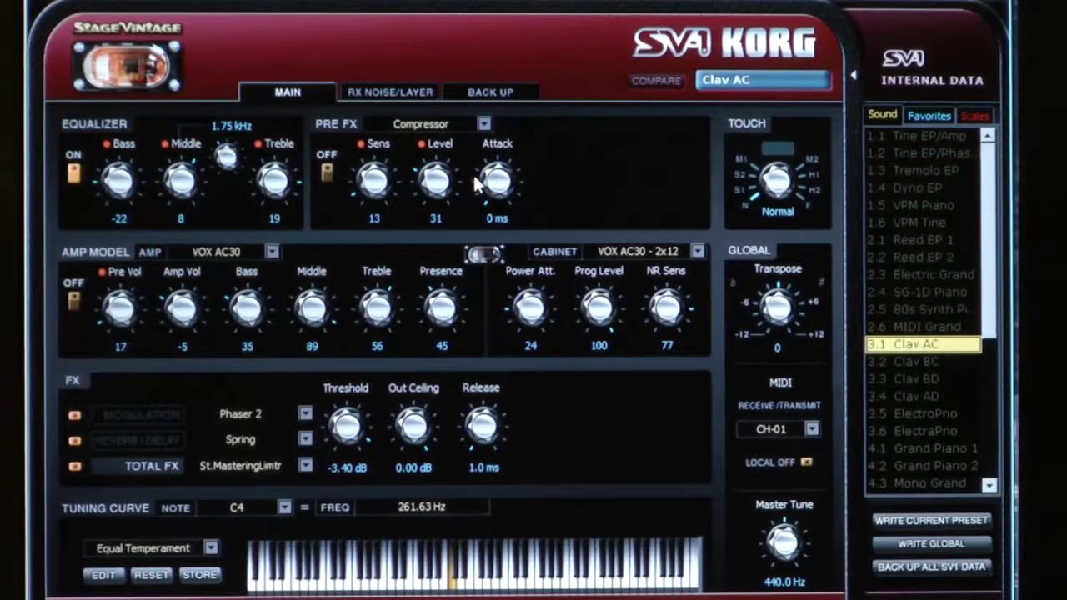
Show the RX Noise/Layer settings page for Clav AC.
{"action": "left_click", "coordinate": [415, 93]}
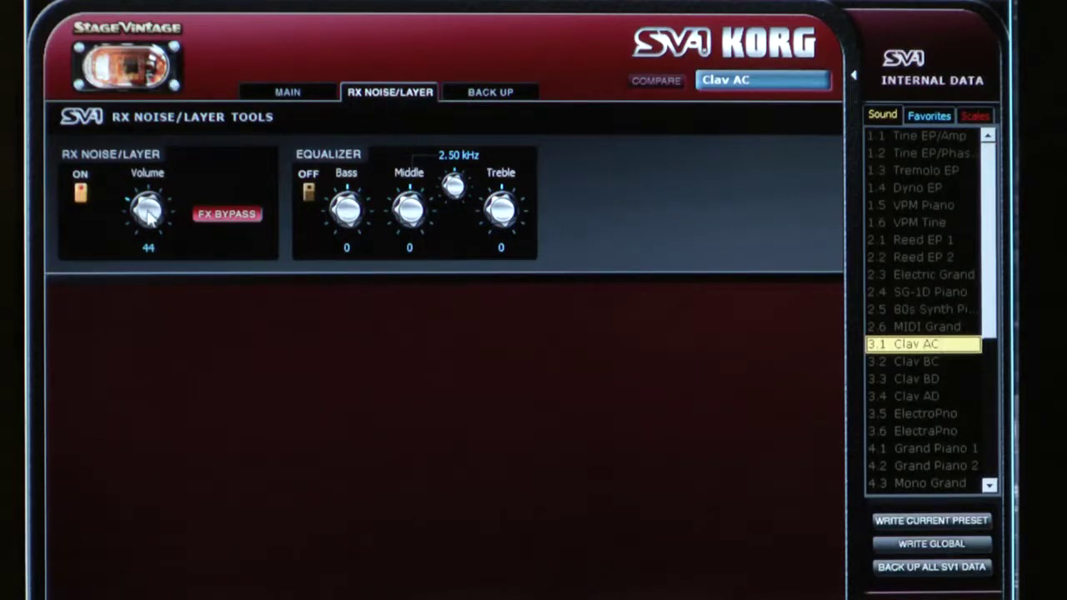
Raise the RX layer volume from 44 to 125, turn its equalizer on, and set mid frequency near 2.9 kHz.
{"action": "left_click_drag", "start_coordinate": [148, 215], "coordinate": [132, 84]}
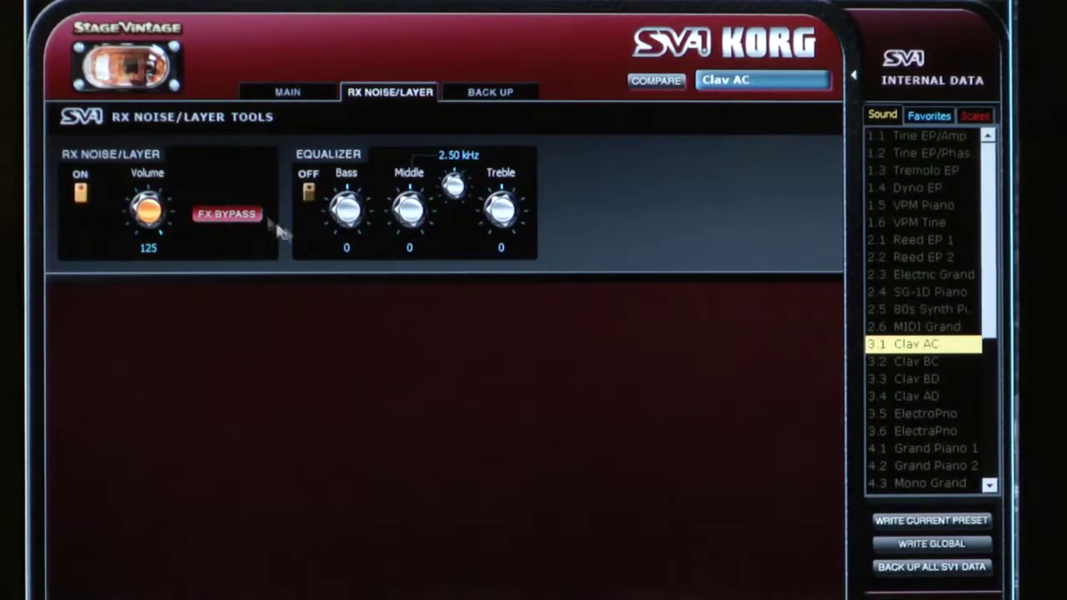
{"action": "left_click", "coordinate": [308, 192]}
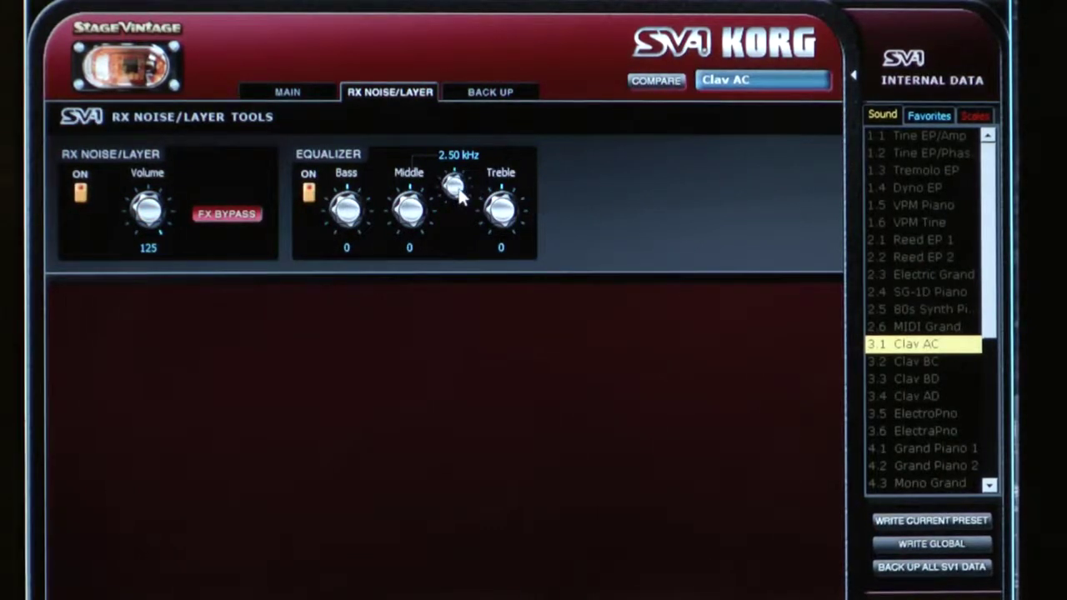
{"action": "left_click_drag", "start_coordinate": [458, 193], "coordinate": [448, 144]}
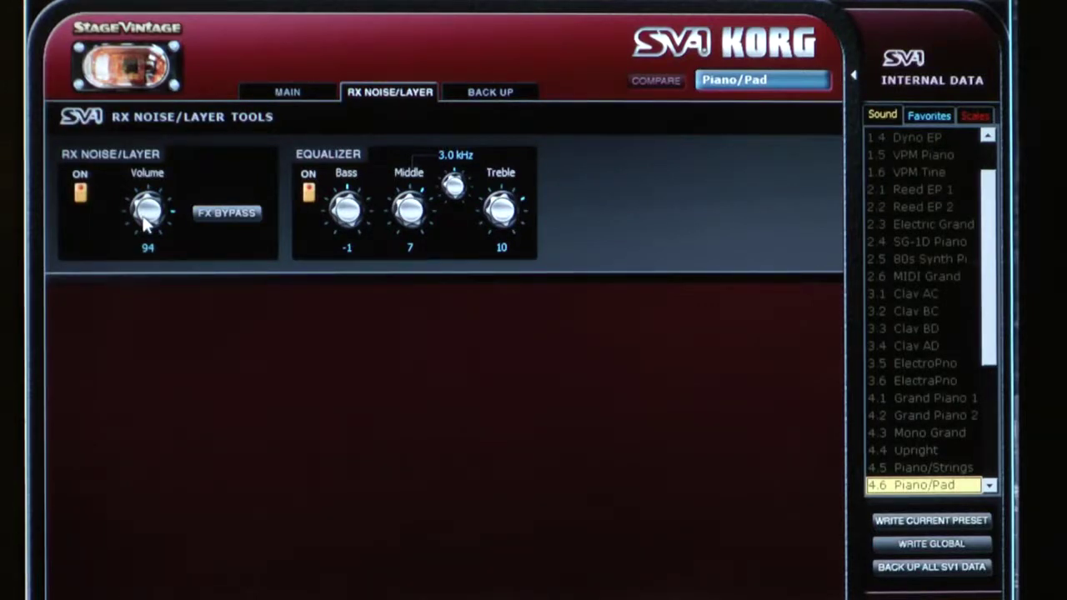
Drop the RX layer volume to 0, bring it back to 112, then go to the Back Up page.
{"action": "scroll", "coordinate": [146, 218], "scroll_direction": "up", "scroll_amount": 1}
{"action": "left_click_drag", "start_coordinate": [161, 298], "coordinate": [212, 465]}
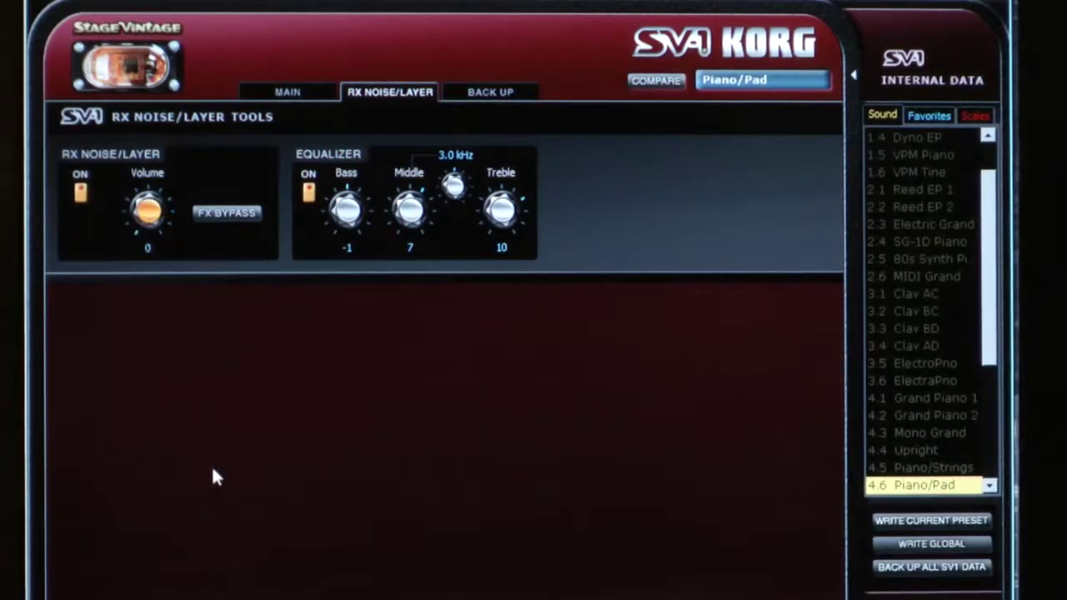
{"action": "mouse_move", "coordinate": [149, 200]}
{"action": "left_mouse_down"}
{"action": "mouse_move", "coordinate": [149, 108]}
{"action": "mouse_move", "coordinate": [150, 190]}
{"action": "left_mouse_up"}
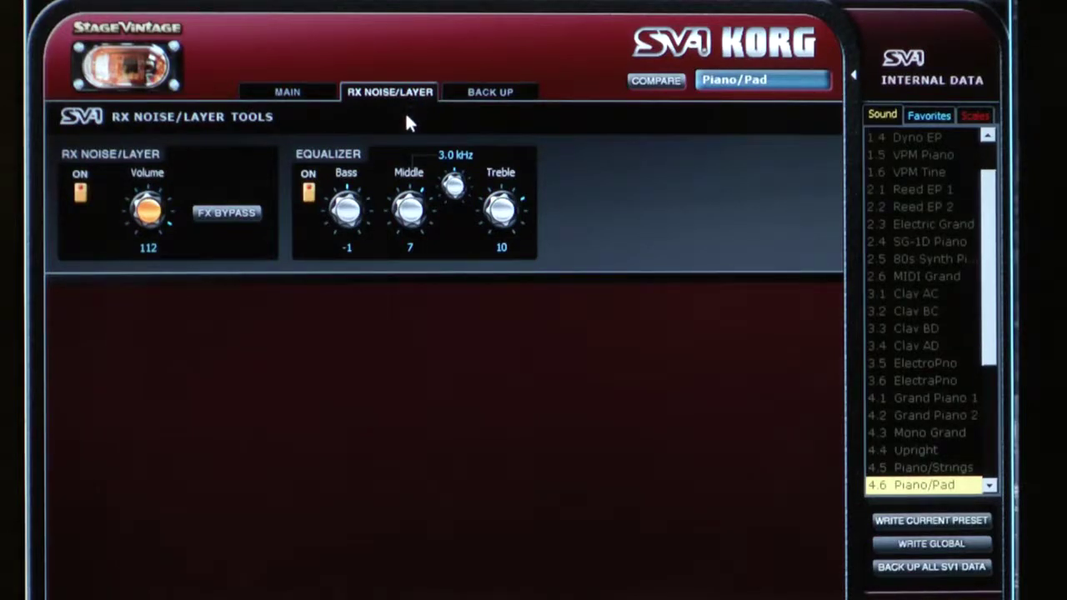
{"action": "left_click", "coordinate": [506, 92]}
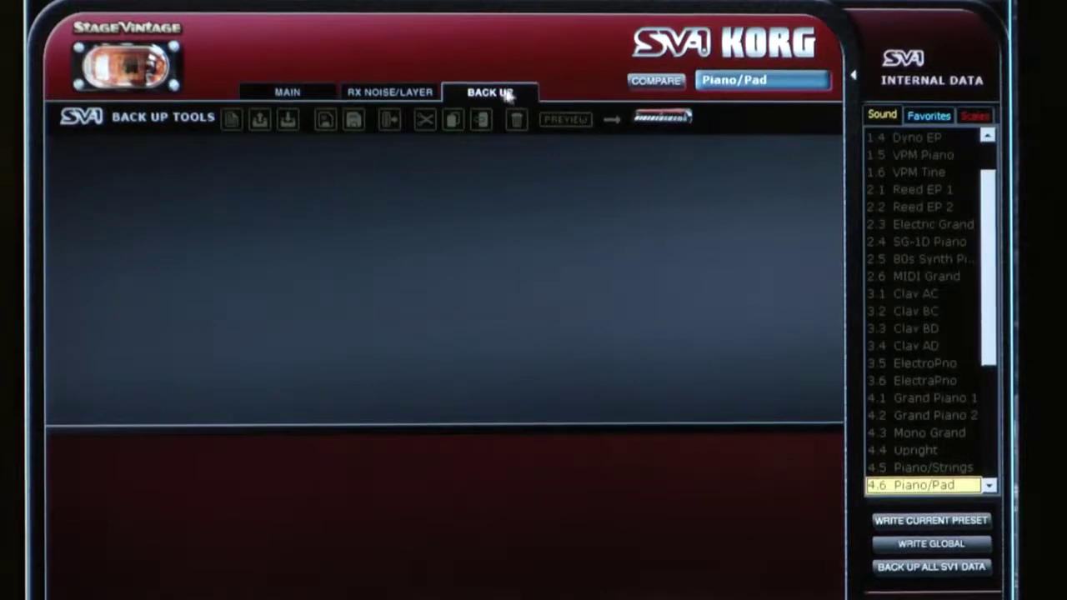
On the Piano/Pad main page, lower the Tremolo pre-FX Mix to 74 and compare with the stored preset.
{"action": "left_click", "coordinate": [307, 90]}
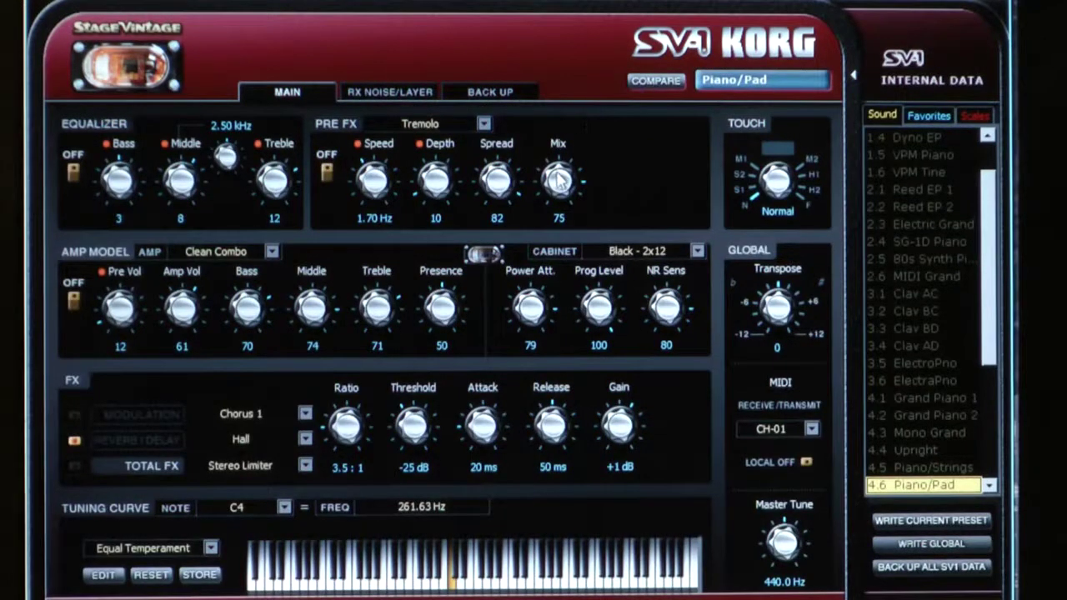
{"action": "left_click_drag", "start_coordinate": [559, 178], "coordinate": [560, 200]}
{"action": "left_click_drag", "start_coordinate": [559, 223], "coordinate": [570, 255]}
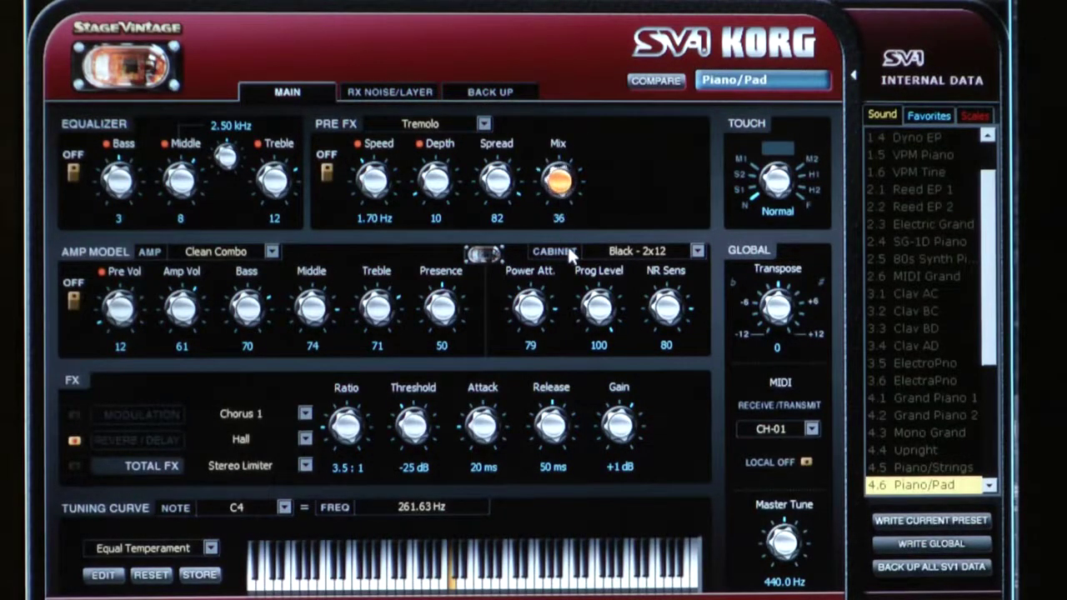
{"action": "left_click", "coordinate": [664, 78]}
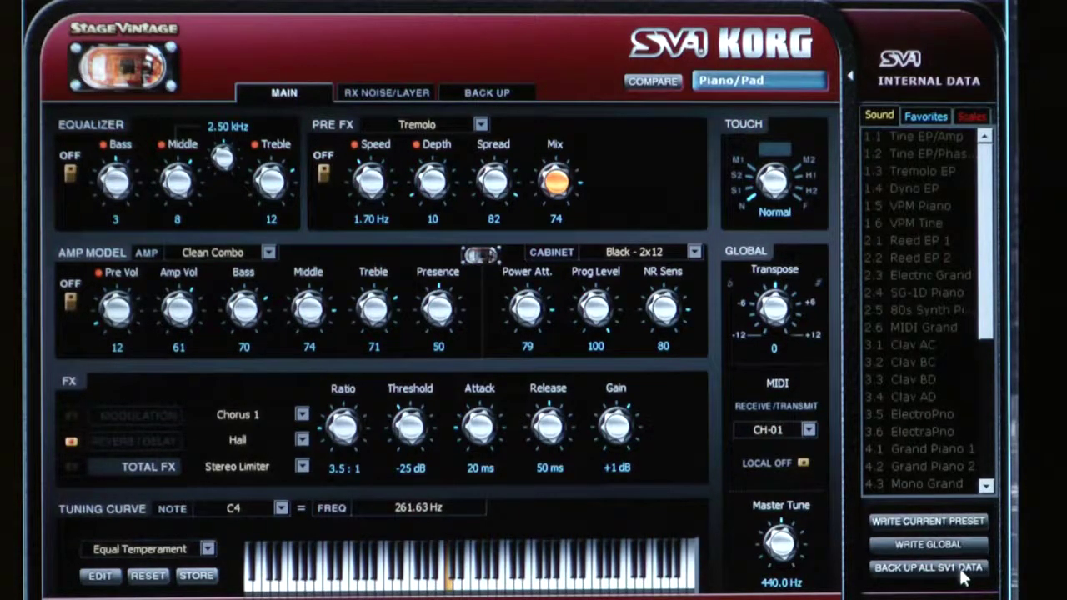
{"action": "left_click", "coordinate": [917, 117]}
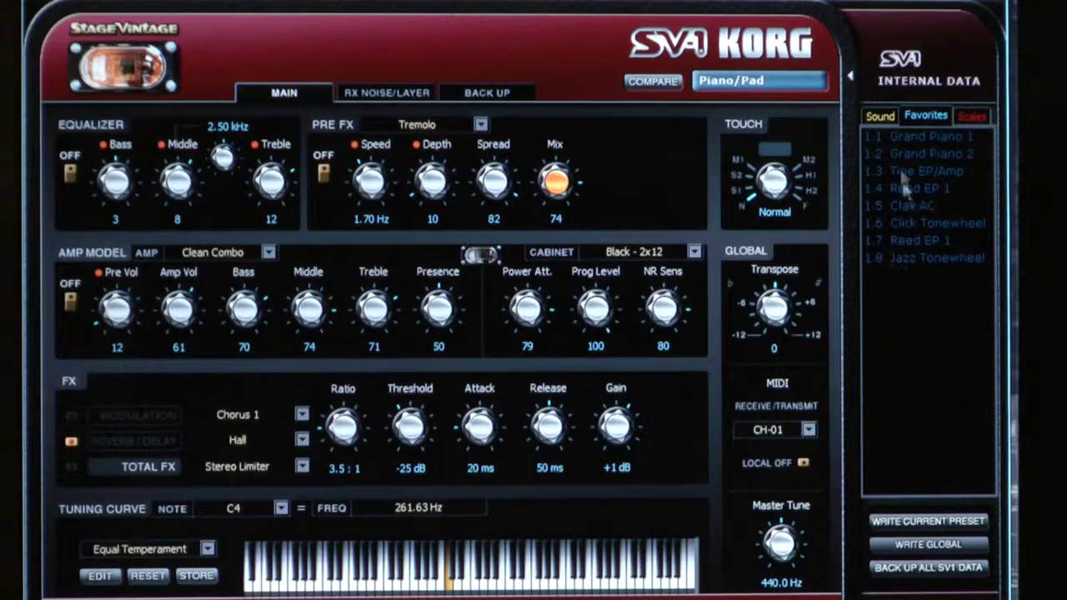
{"action": "left_click", "coordinate": [887, 113]}
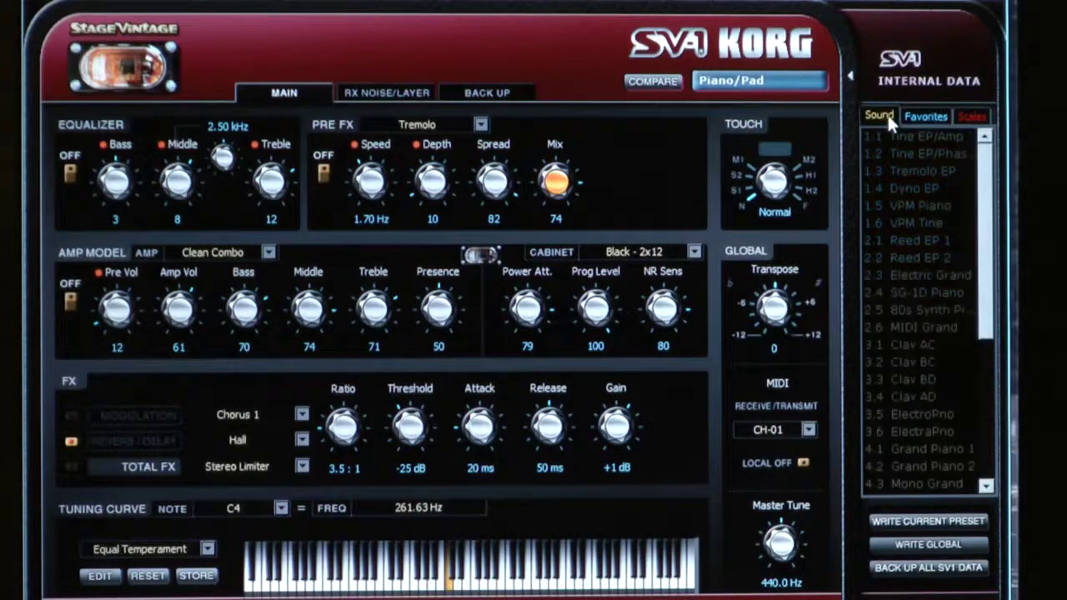
{"action": "mouse_move", "coordinate": [985, 164]}
{"action": "left_mouse_down"}
{"action": "mouse_move", "coordinate": [1000, 250]}
{"action": "mouse_move", "coordinate": [1006, 184]}
{"action": "mouse_move", "coordinate": [992, 150]}
{"action": "left_mouse_up"}
{"action": "left_click", "coordinate": [922, 113]}
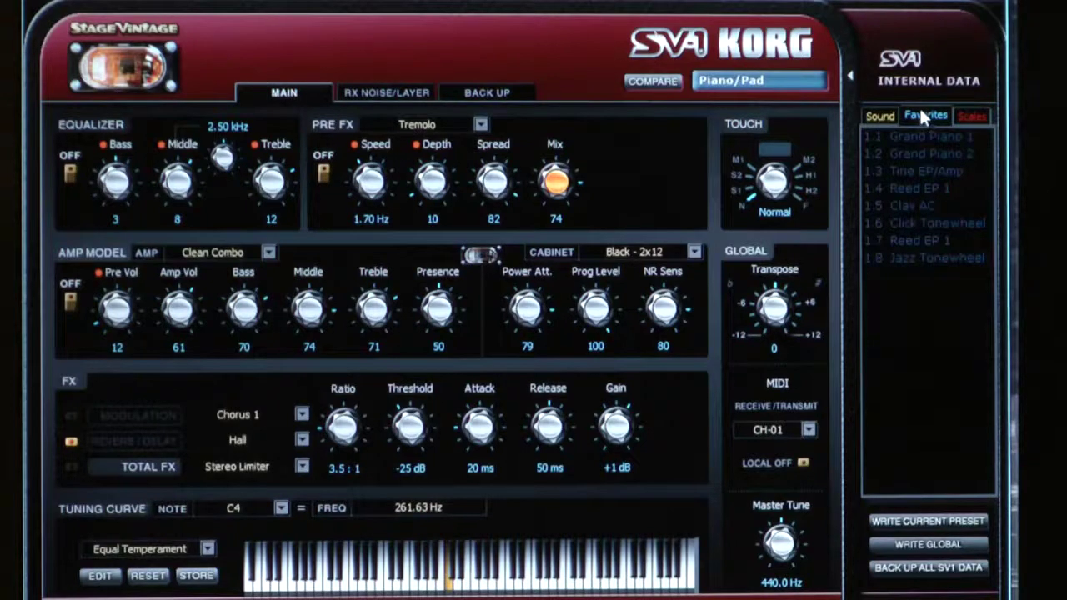
{"action": "left_click", "coordinate": [877, 115]}
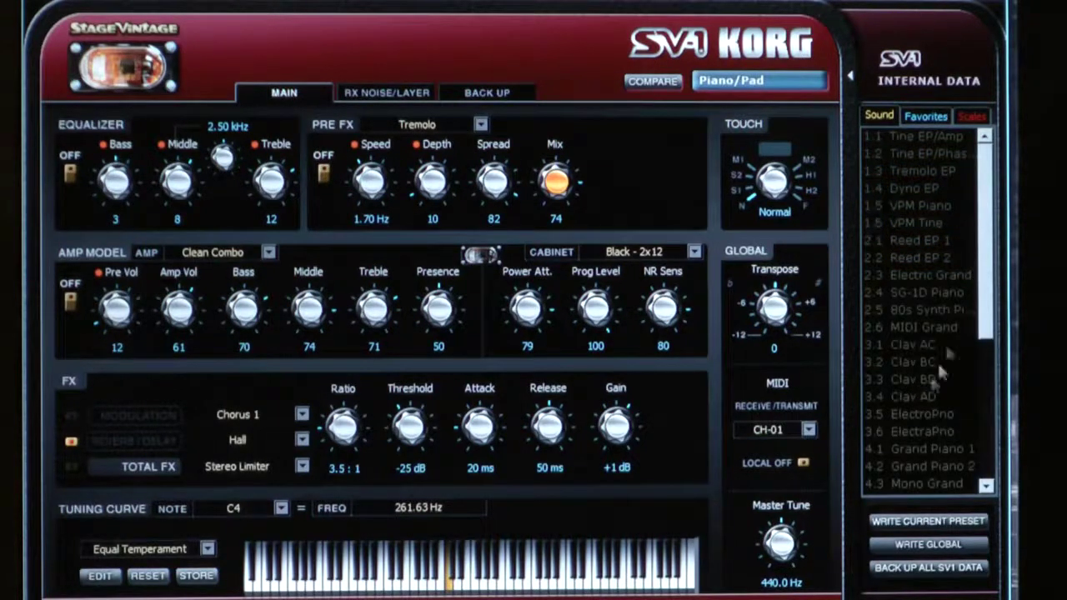